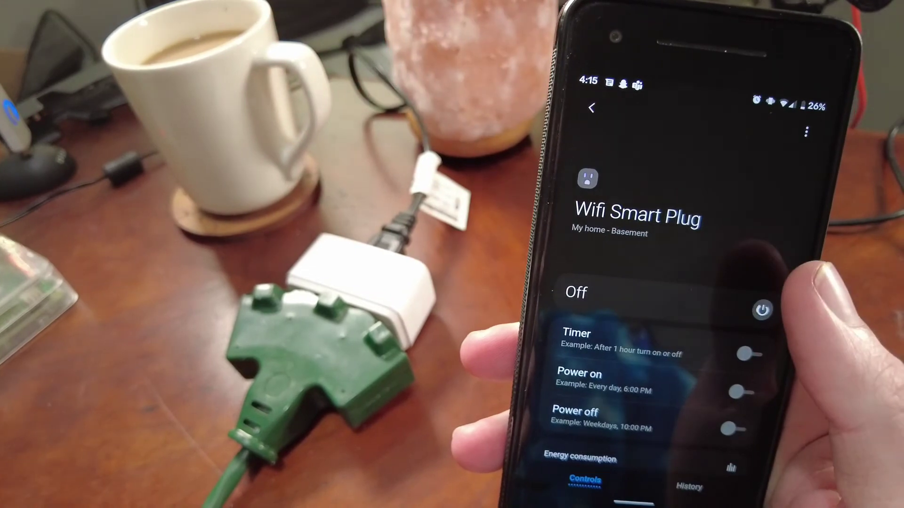
{"action": "left_click", "coordinate": [764, 314]}
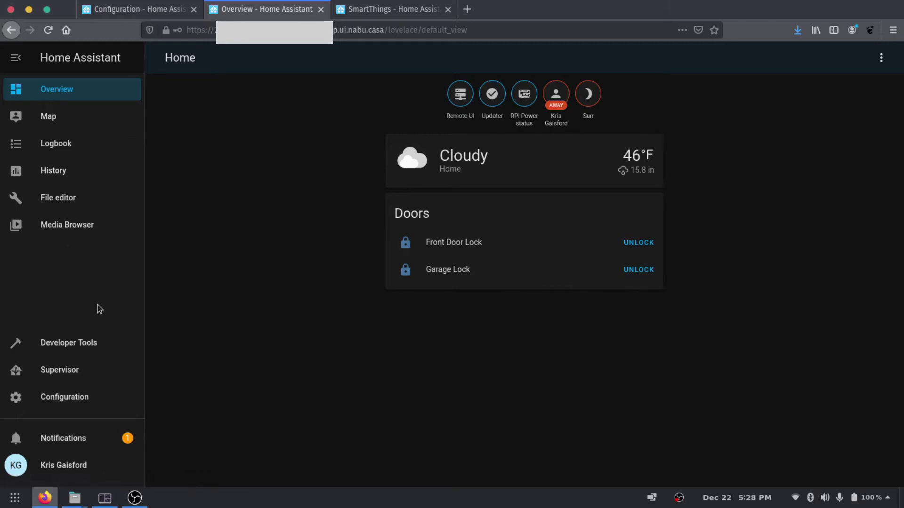
{"action": "left_click", "coordinate": [45, 405]}
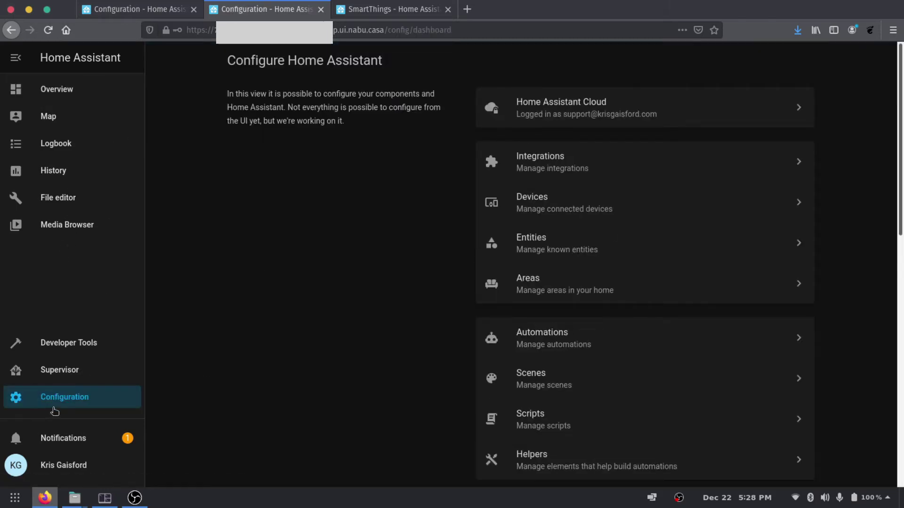
{"action": "left_click", "coordinate": [584, 169]}
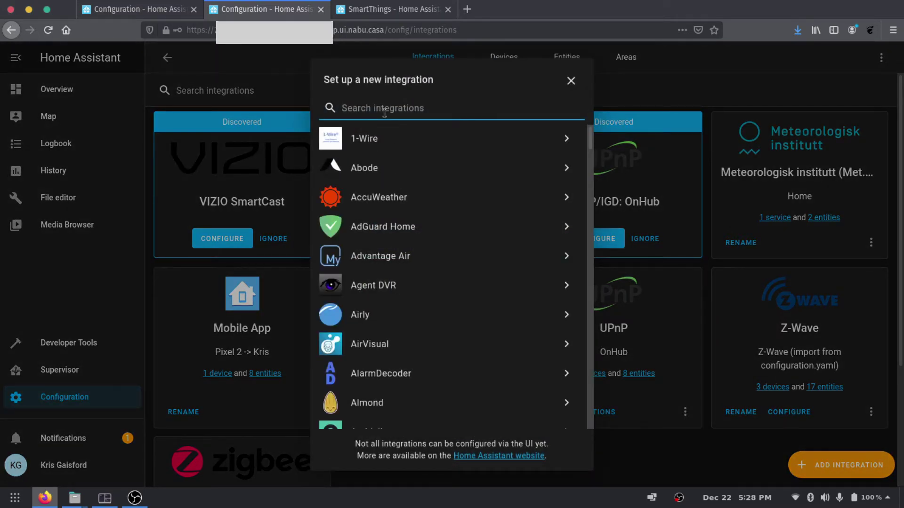
{"action": "type", "text": "smart"}
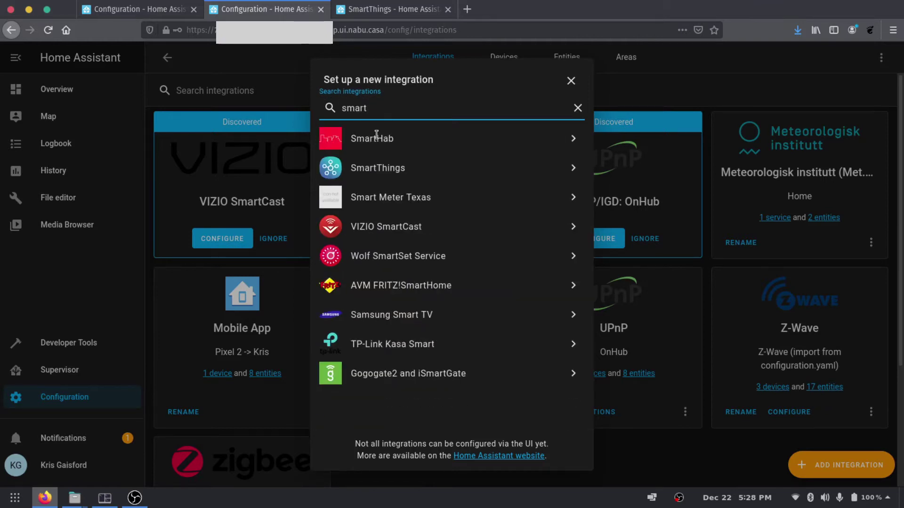
{"action": "left_click", "coordinate": [370, 168]}
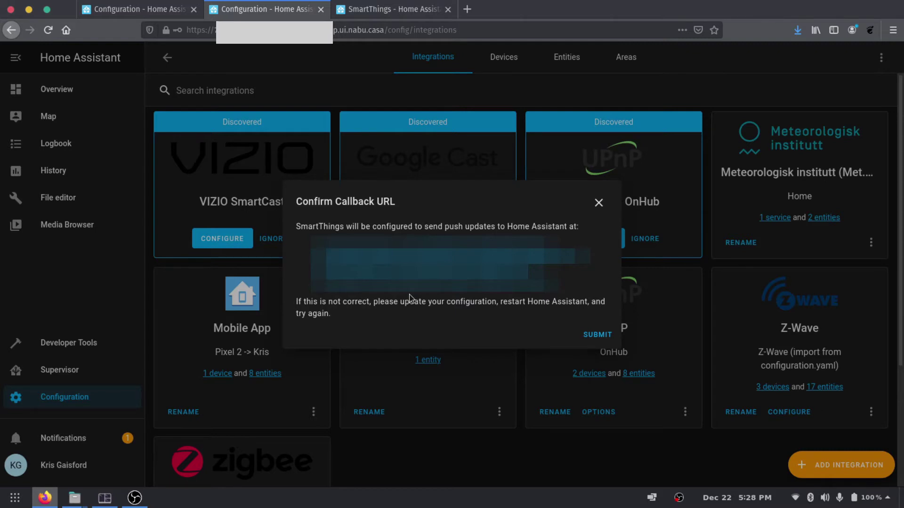
{"action": "left_click", "coordinate": [595, 336]}
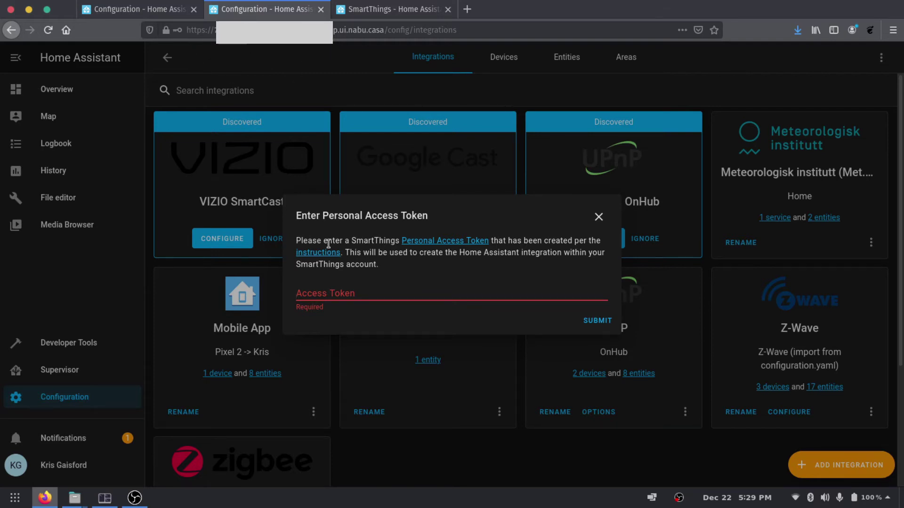
{"action": "left_click", "coordinate": [598, 217]}
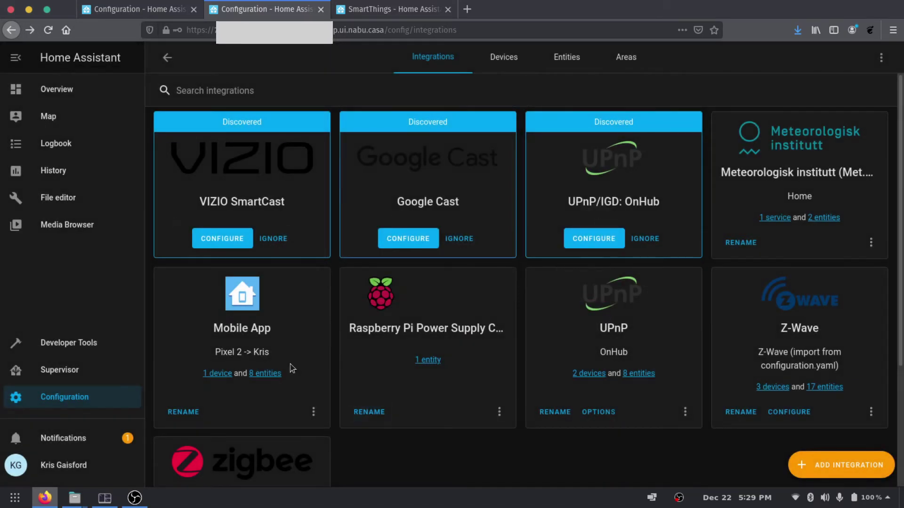
Check the Home Assistant Cloud account and remote control settings in the session opened through the local network address
{"action": "left_click", "coordinate": [59, 398]}
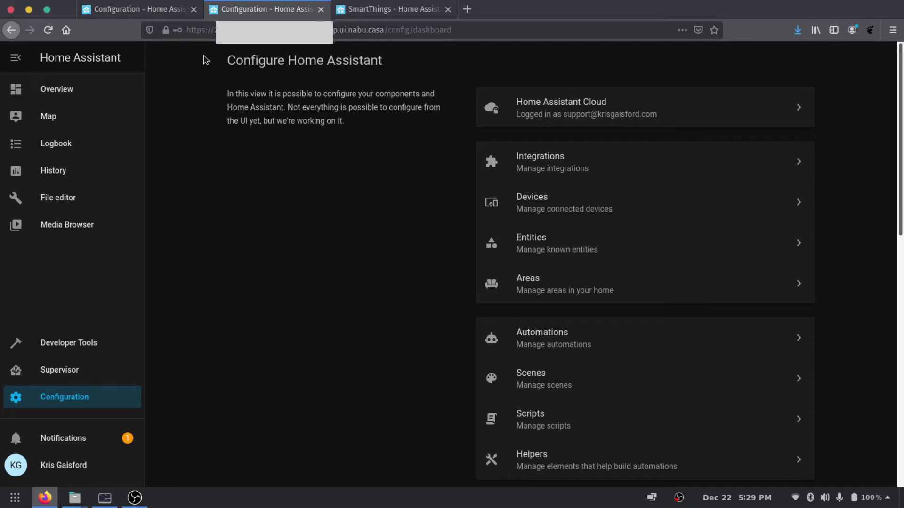
{"action": "left_click", "coordinate": [149, 13]}
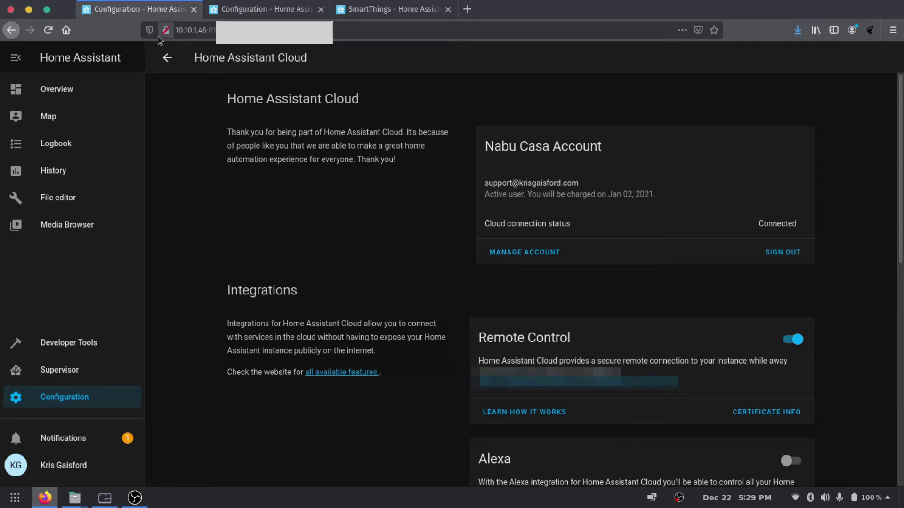
{"action": "left_click", "coordinate": [276, 17]}
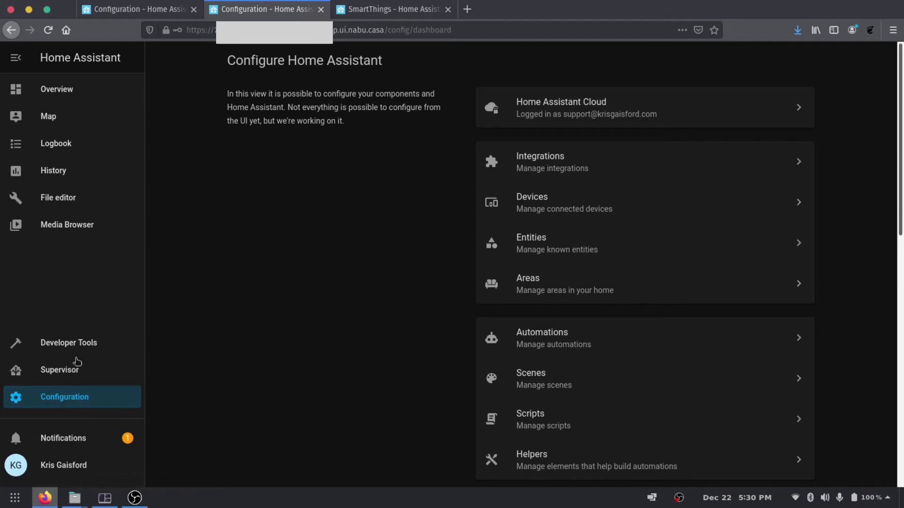
Start setting up a new SmartThings integration in Home Assistant and confirm its callback URL
{"action": "left_click", "coordinate": [557, 164]}
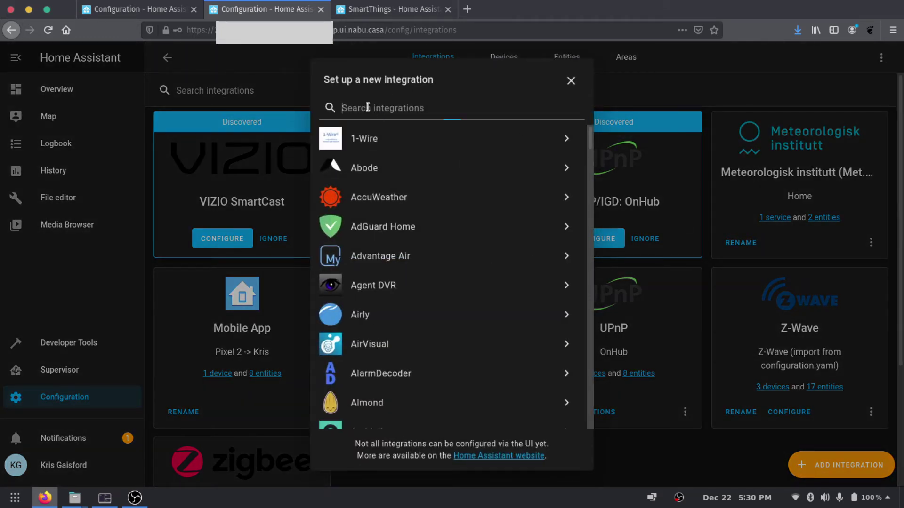
{"action": "left_click", "coordinate": [365, 109]}
{"action": "type", "text": "smart"}
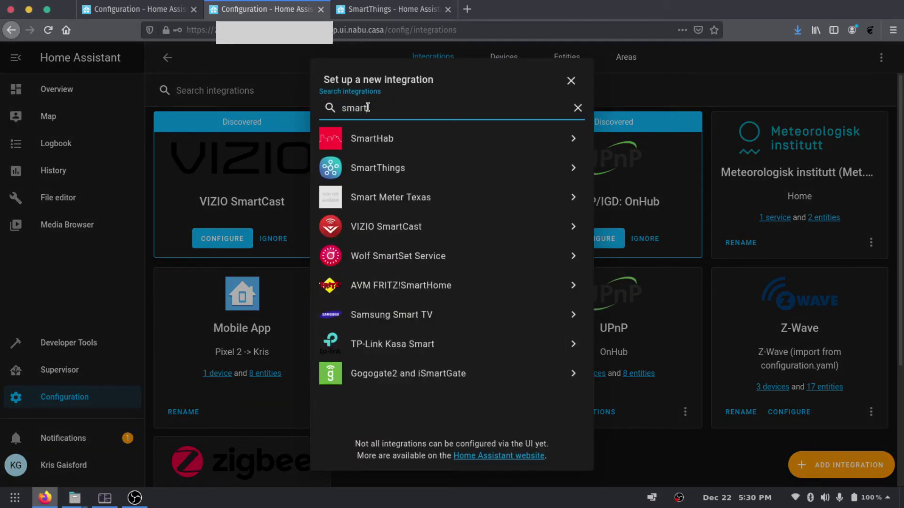
{"action": "left_click", "coordinate": [448, 172]}
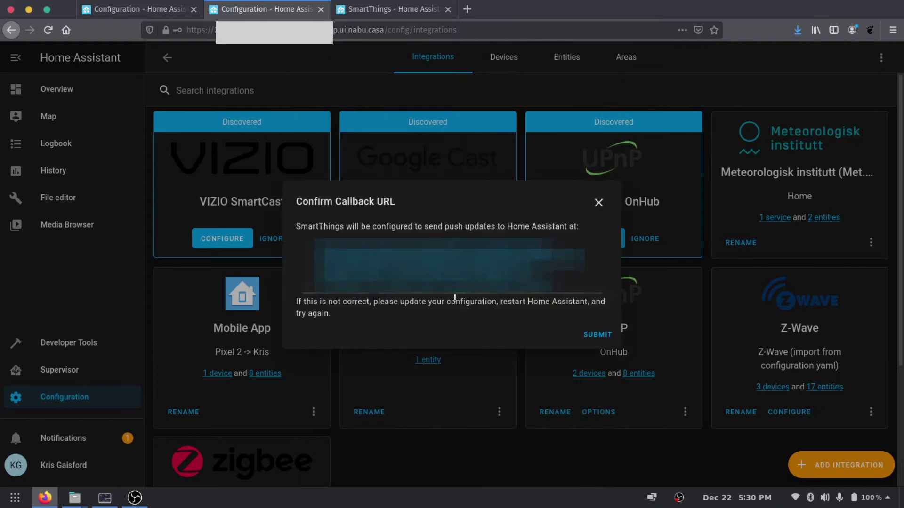
{"action": "left_click", "coordinate": [598, 334]}
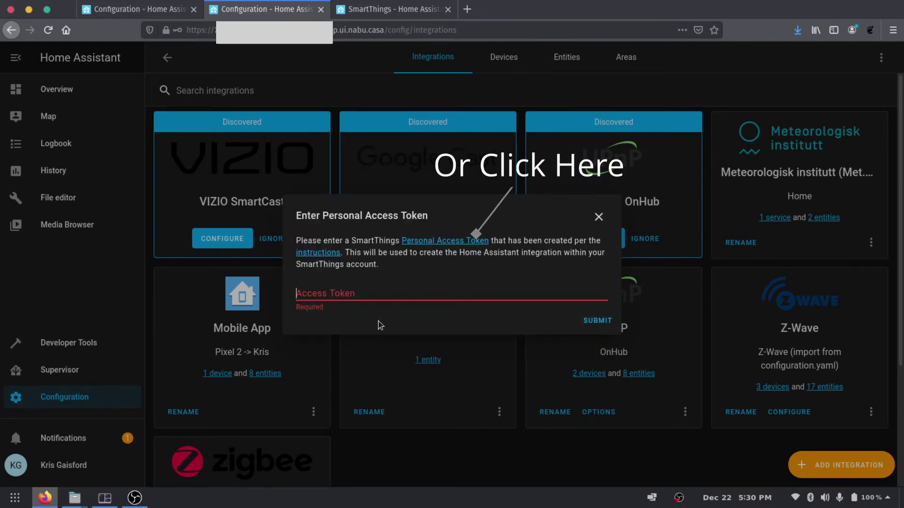
Follow the personal access token link in the SmartThings integration documentation and choose to sign in with a Samsung account
{"action": "left_click", "coordinate": [396, 13]}
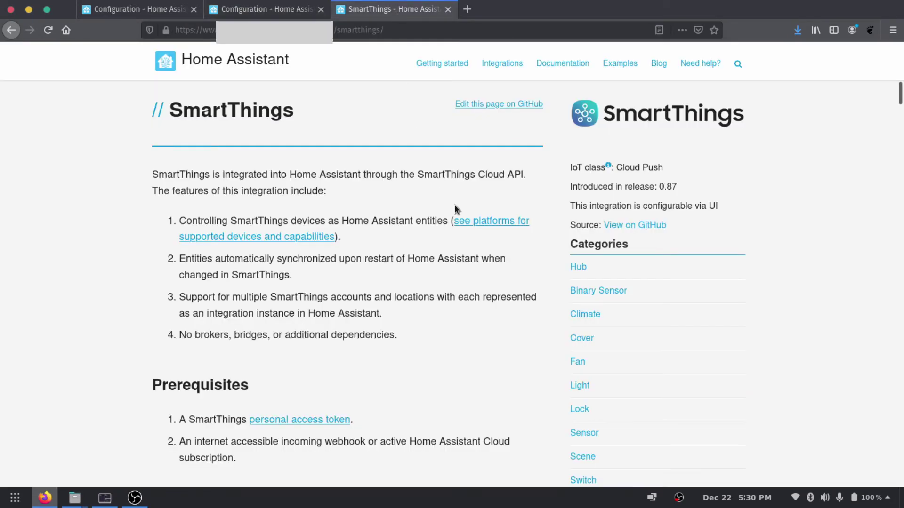
{"action": "left_click", "coordinate": [302, 420]}
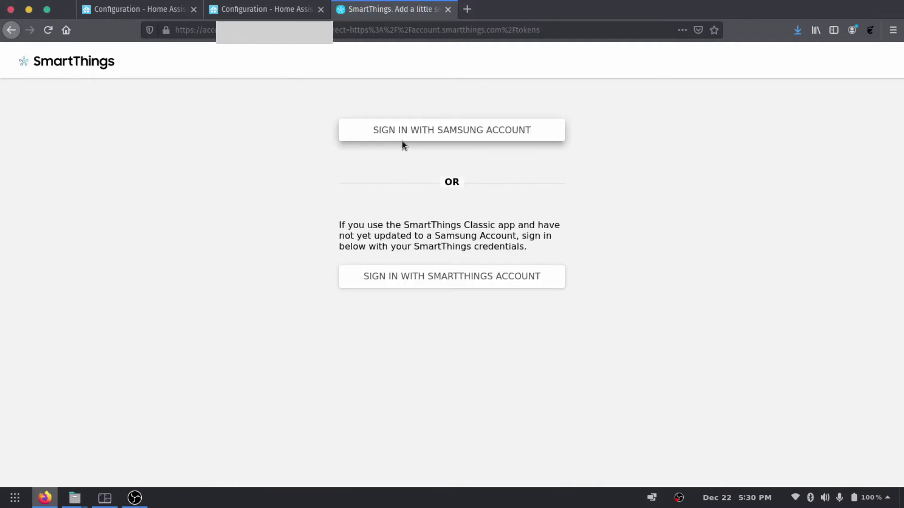
{"action": "left_click", "coordinate": [460, 139]}
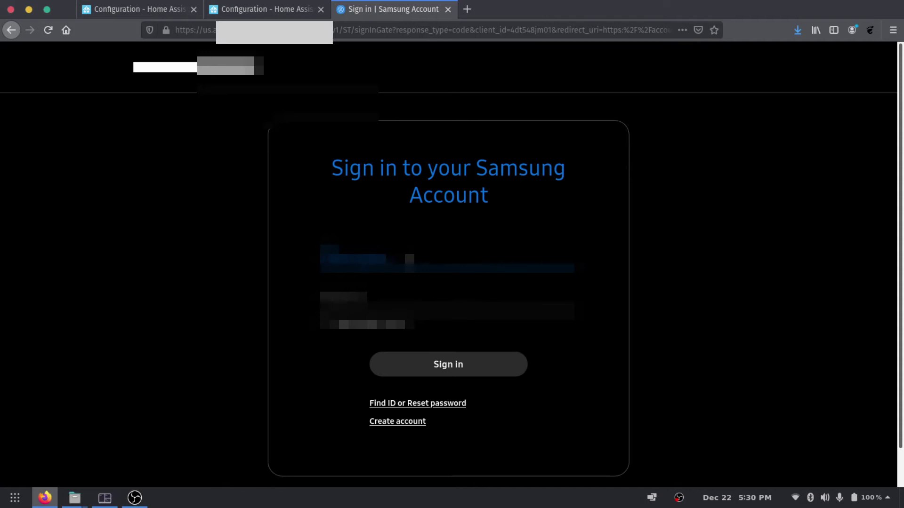
Sign in with the Samsung account's e-mail and password, declining to save the login and skipping two-step verification setup
{"action": "left_click", "coordinate": [447, 308]}
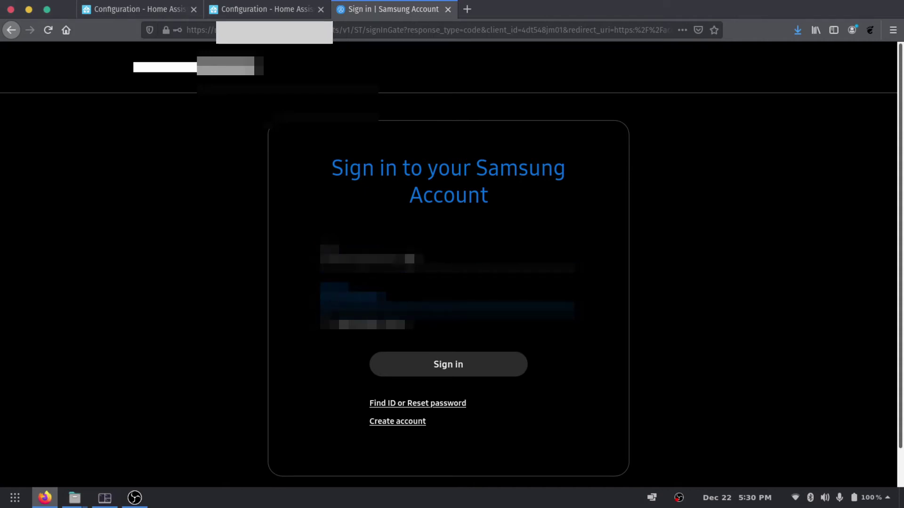
{"action": "key", "text": "Return"}
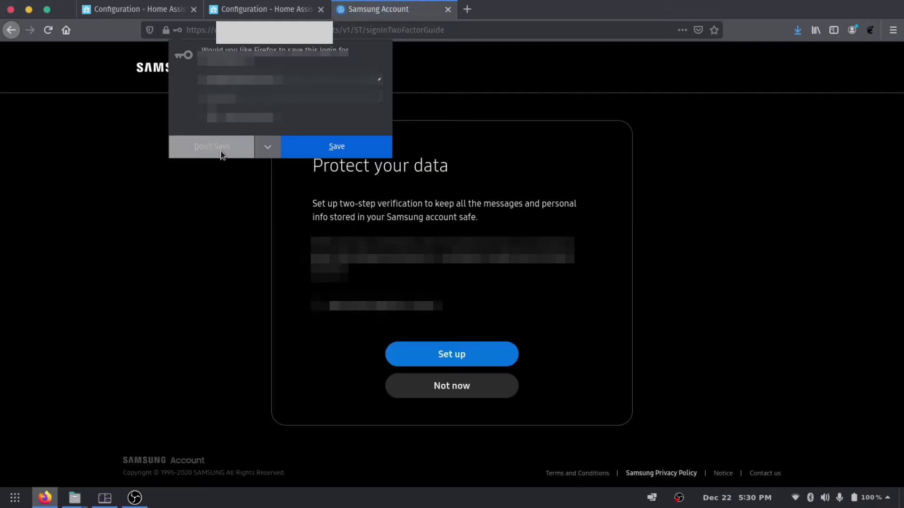
{"action": "left_click", "coordinate": [212, 146]}
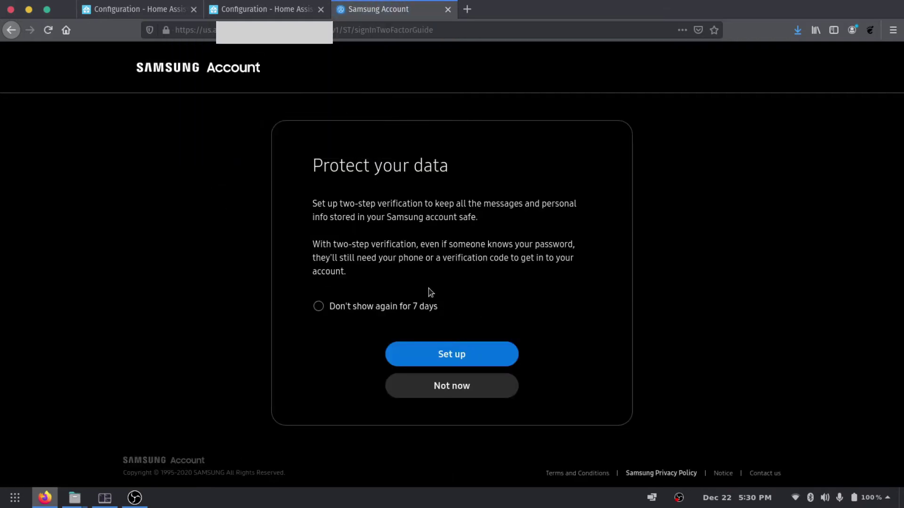
{"action": "left_click", "coordinate": [434, 393]}
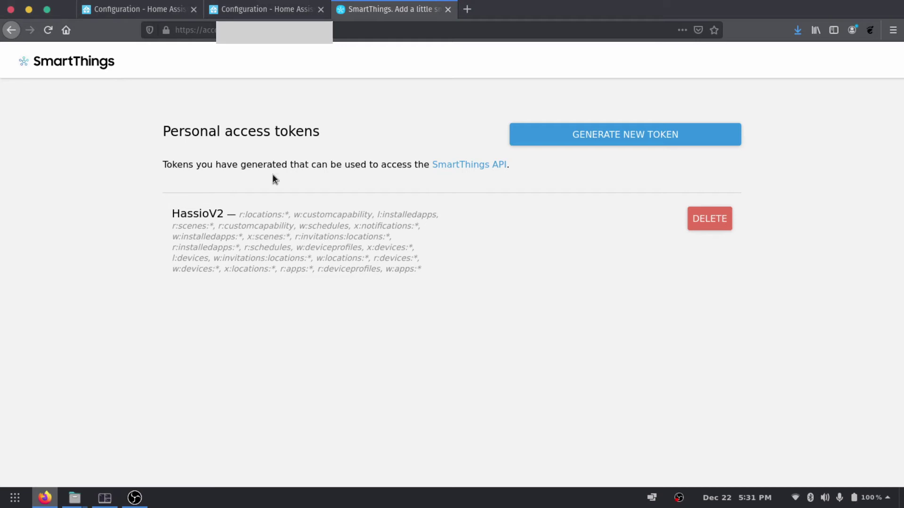
Delete the existing HassioV2 token and start a new access token named Home Assistant
{"action": "left_click", "coordinate": [691, 218]}
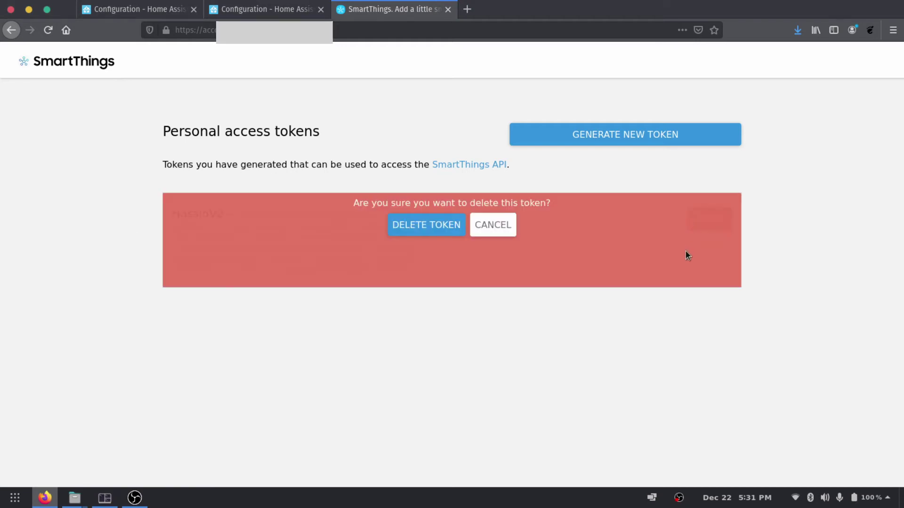
{"action": "left_click", "coordinate": [420, 227]}
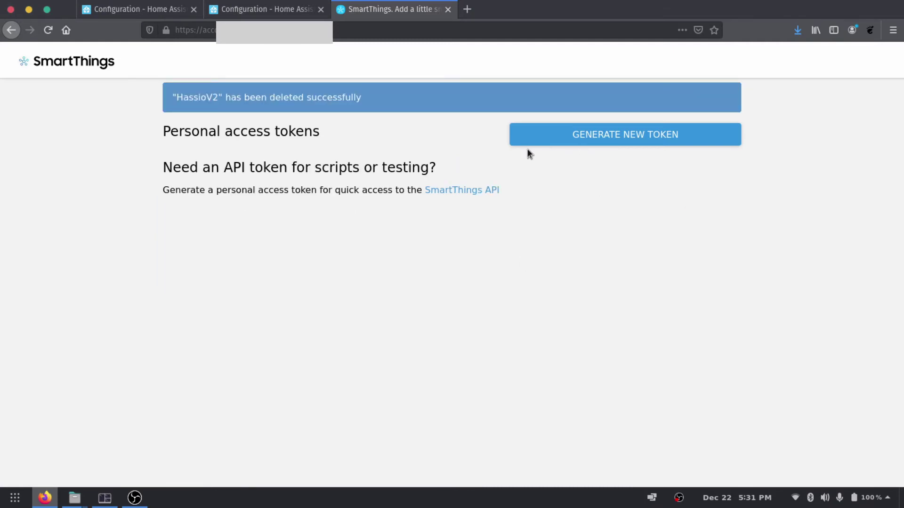
{"action": "left_click", "coordinate": [613, 140]}
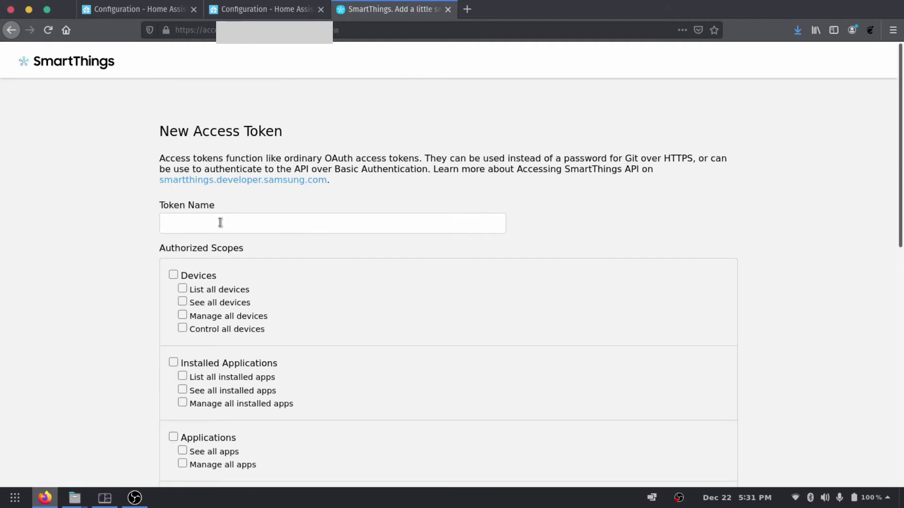
{"action": "left_click", "coordinate": [221, 223]}
{"action": "type", "text": "Home"}
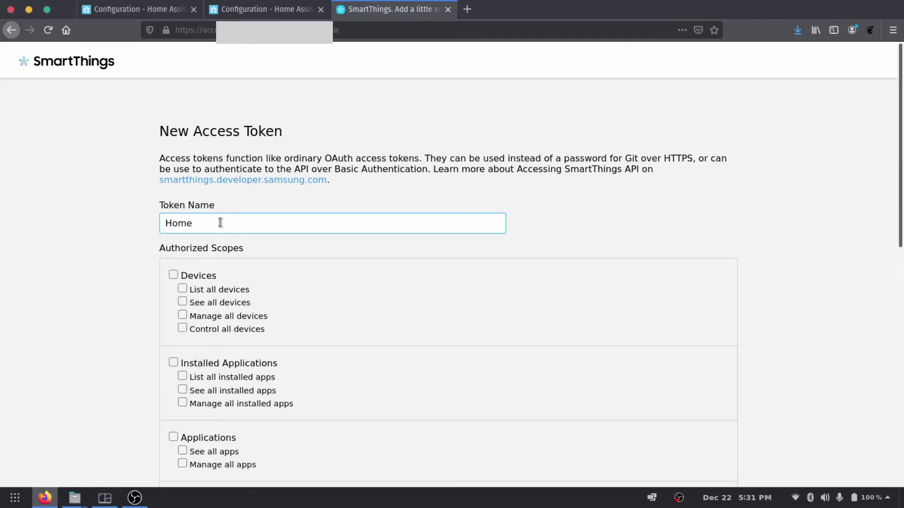
{"action": "type", "text": " Assistant"}
Authorize every Devices permission and the other listed scopes for the new token, and generate it
{"action": "scroll", "coordinate": [127, 249], "scroll_direction": "down", "scroll_amount": 7}
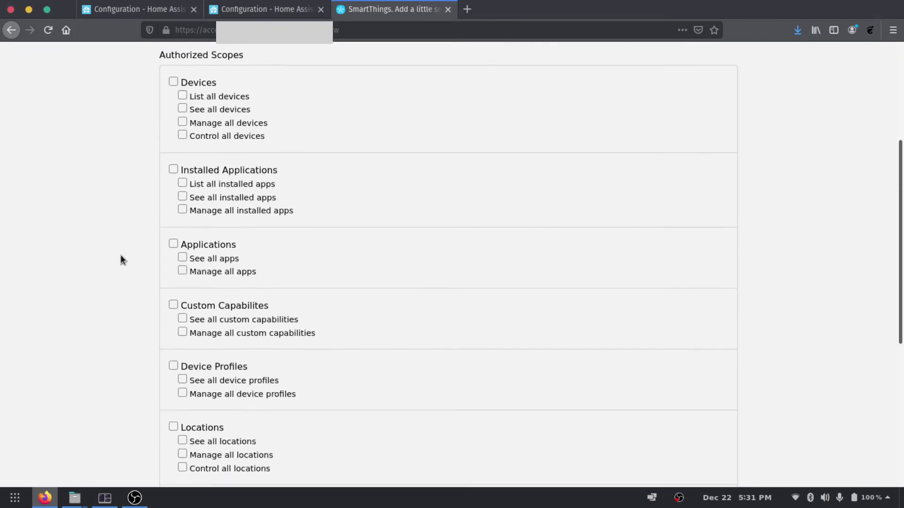
{"action": "scroll", "coordinate": [120, 256], "scroll_direction": "down", "scroll_amount": 3}
{"action": "scroll", "coordinate": [117, 253], "scroll_direction": "up", "scroll_amount": 9}
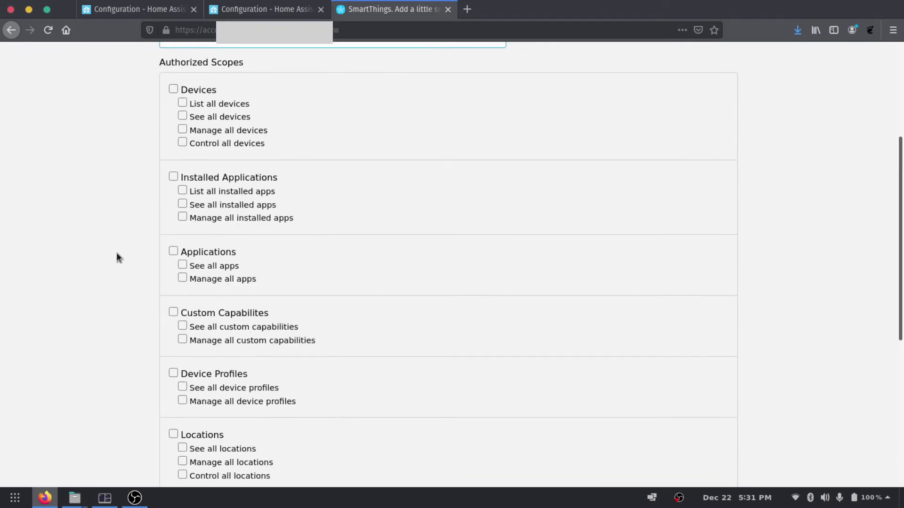
{"action": "left_click", "coordinate": [172, 275]}
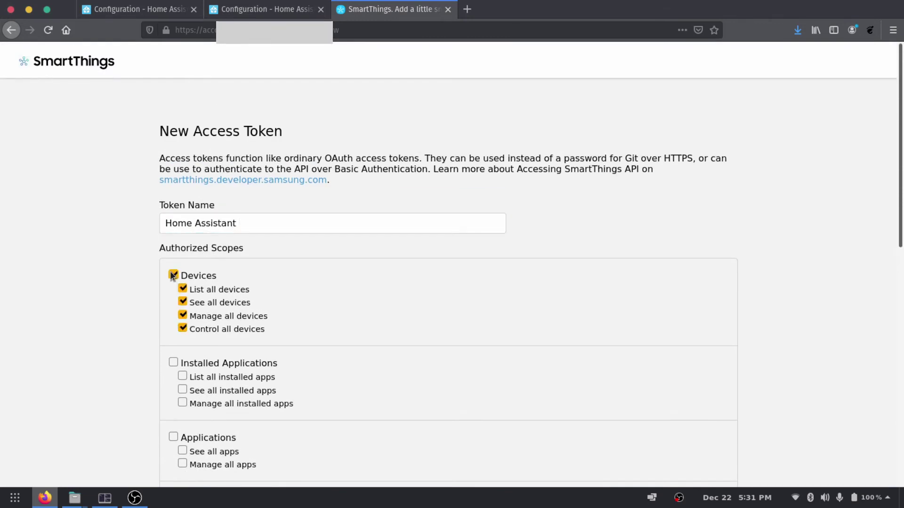
{"action": "scroll", "coordinate": [129, 308], "scroll_direction": "down", "scroll_amount": 2}
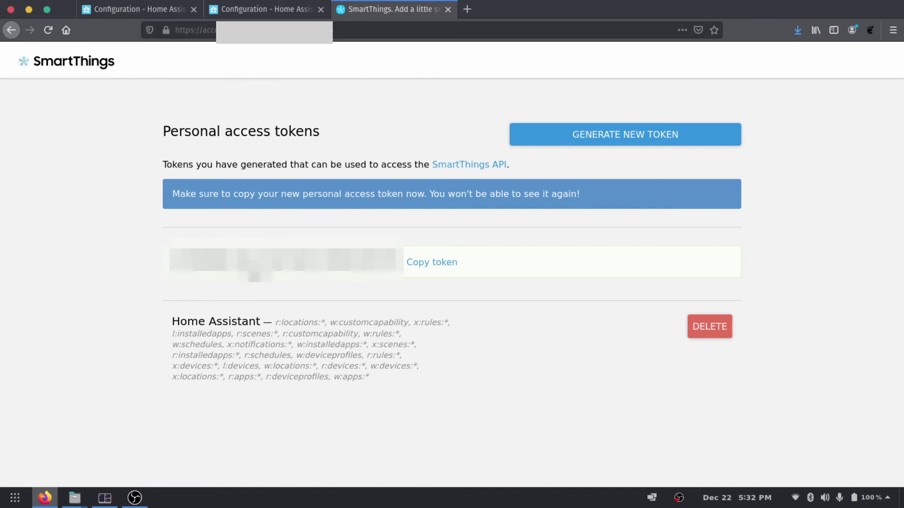
Copy the generated personal access token and submit it in the Access Token field of the Home Assistant SmartThings setup
{"action": "left_click", "coordinate": [436, 264]}
{"action": "left_click", "coordinate": [240, 10]}
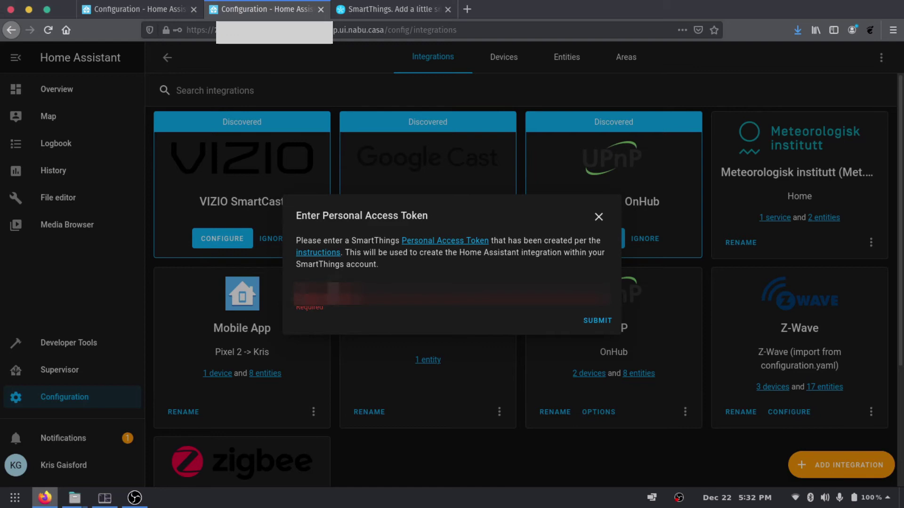
{"action": "right_click", "coordinate": [344, 294]}
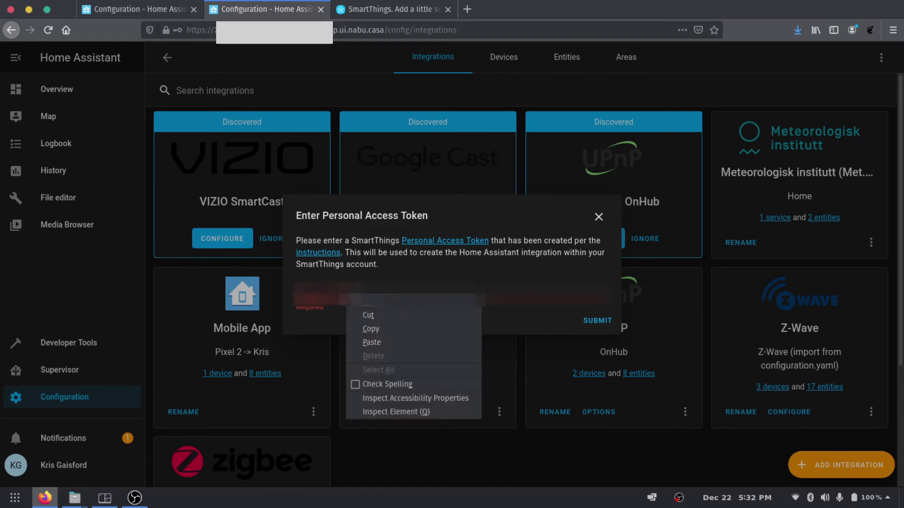
{"action": "left_click", "coordinate": [404, 330]}
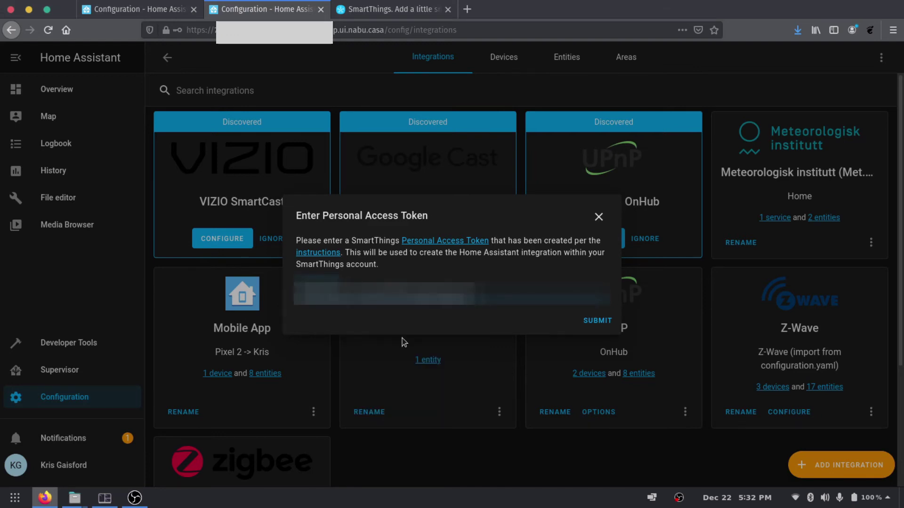
{"action": "left_click", "coordinate": [598, 321]}
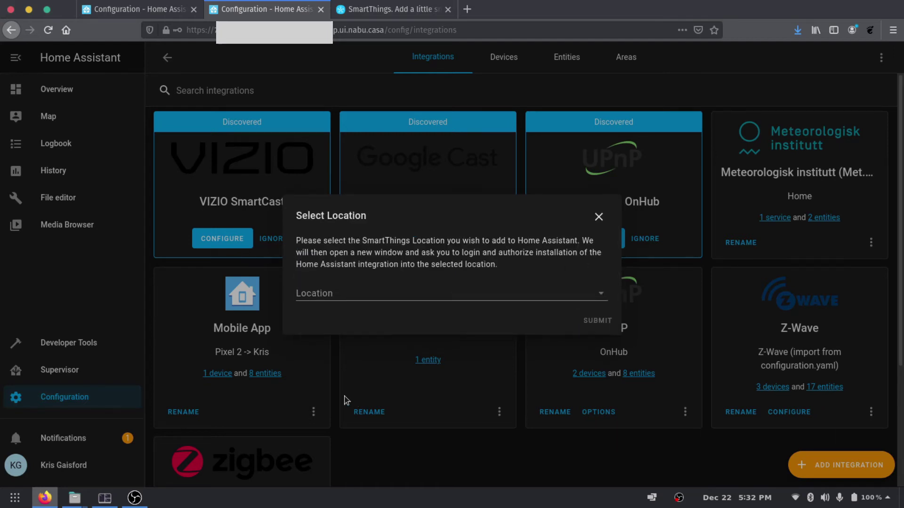
Submit My home as the SmartThings location and allow pop-ups from the Home Assistant site so the authorization page opens
{"action": "left_click", "coordinate": [339, 295]}
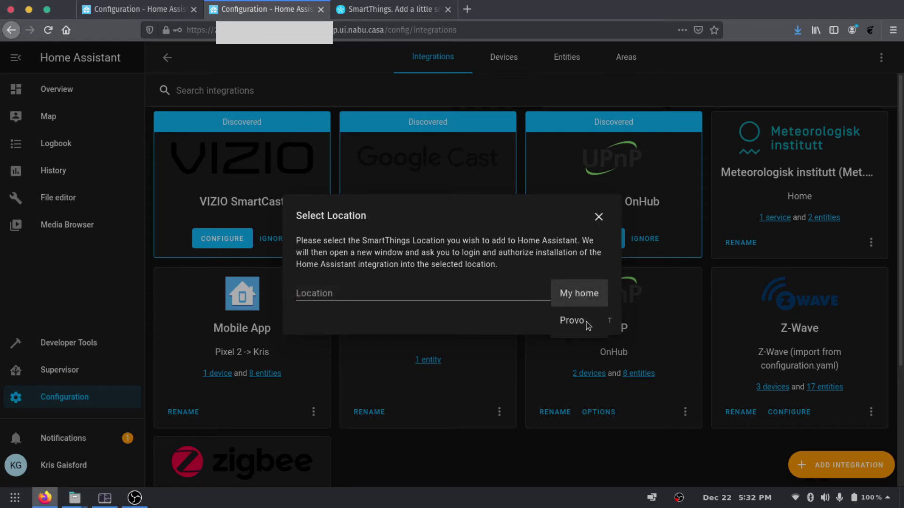
{"action": "left_click", "coordinate": [570, 292]}
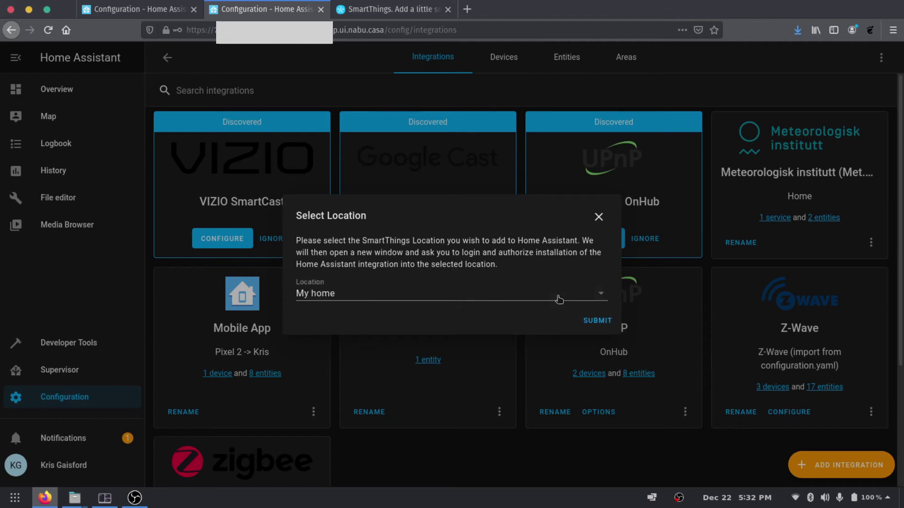
{"action": "left_click", "coordinate": [568, 298]}
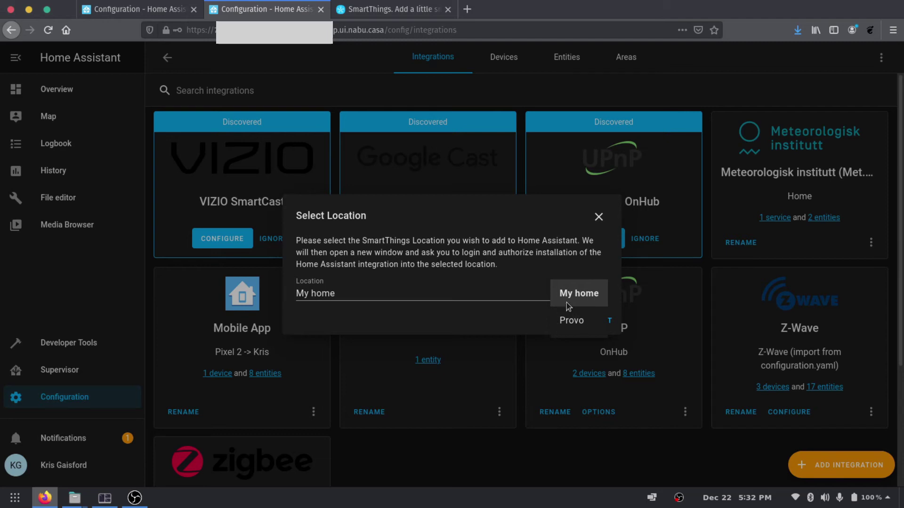
{"action": "left_click", "coordinate": [581, 294]}
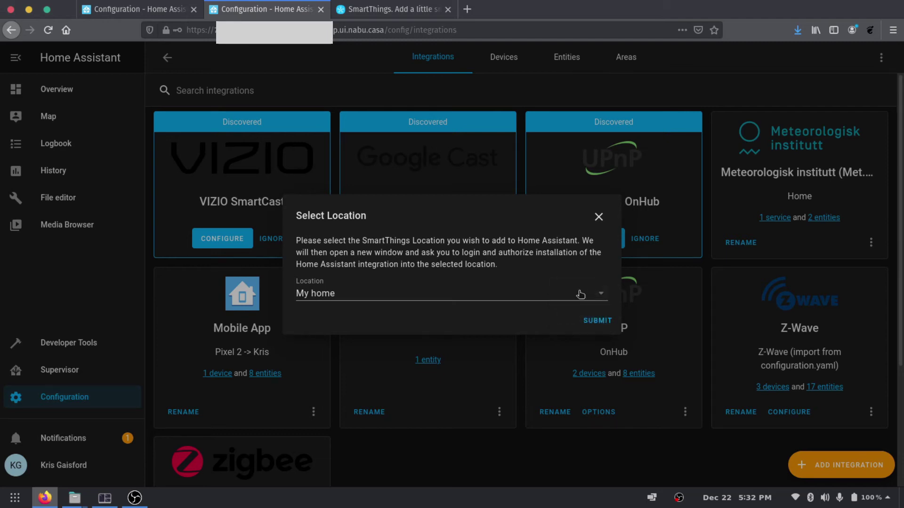
{"action": "left_click", "coordinate": [596, 321]}
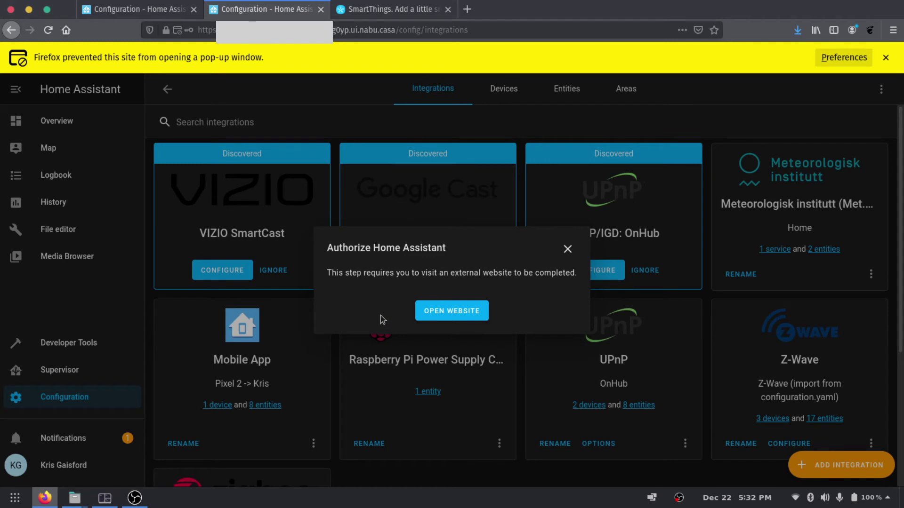
{"action": "left_click", "coordinate": [827, 58]}
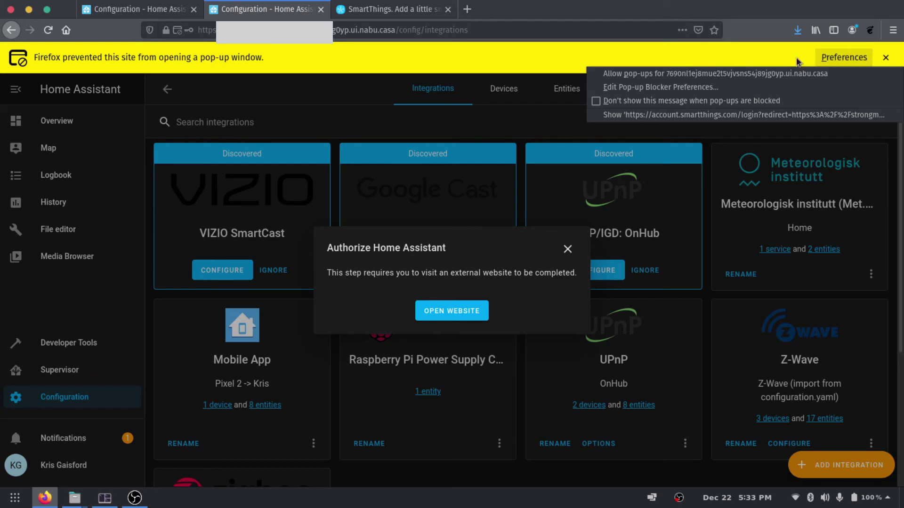
{"action": "left_click", "coordinate": [611, 74]}
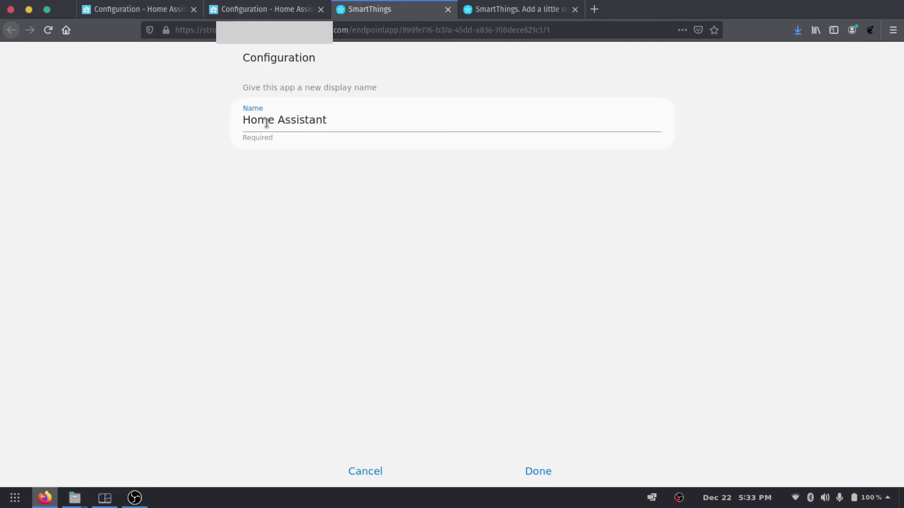
Accept Home Assistant as the app's display name, allow it to see the devices in My home, and close the authorization window
{"action": "left_click", "coordinate": [548, 473]}
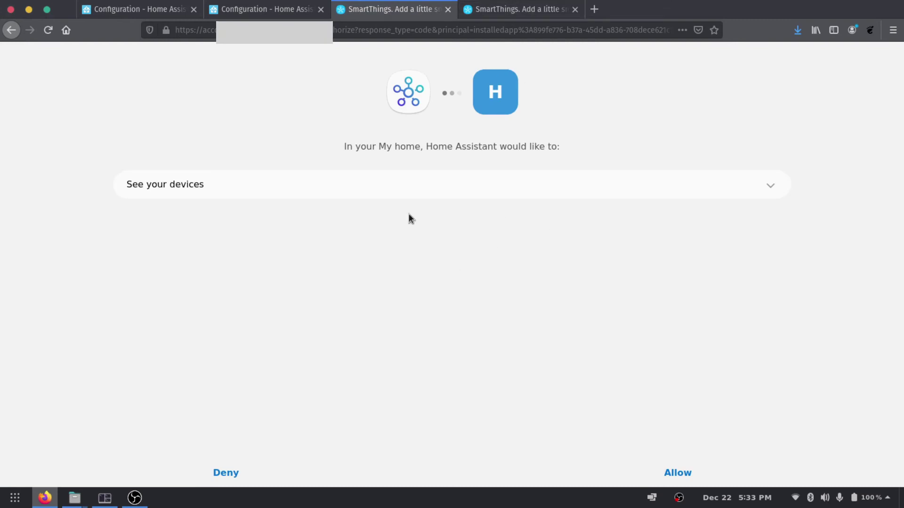
{"action": "left_click", "coordinate": [413, 180]}
{"action": "left_click", "coordinate": [413, 179]}
{"action": "left_click", "coordinate": [676, 472]}
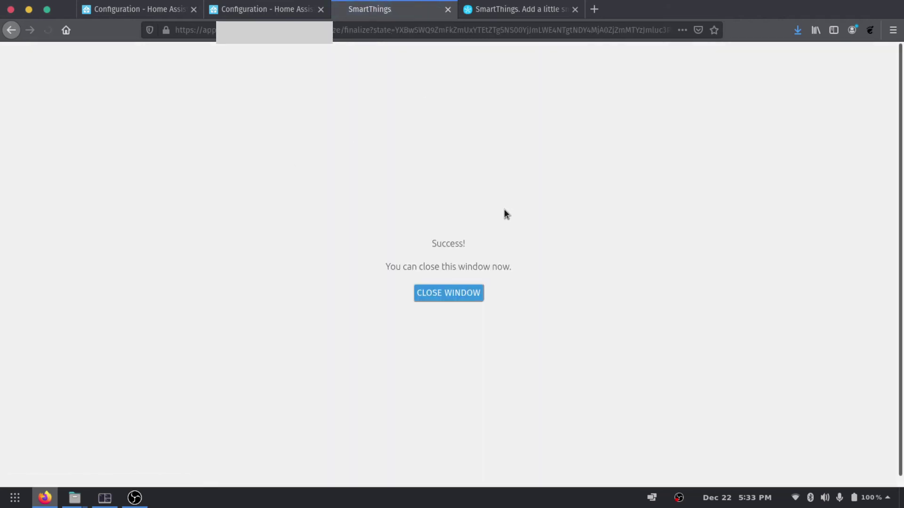
{"action": "left_click", "coordinate": [456, 293]}
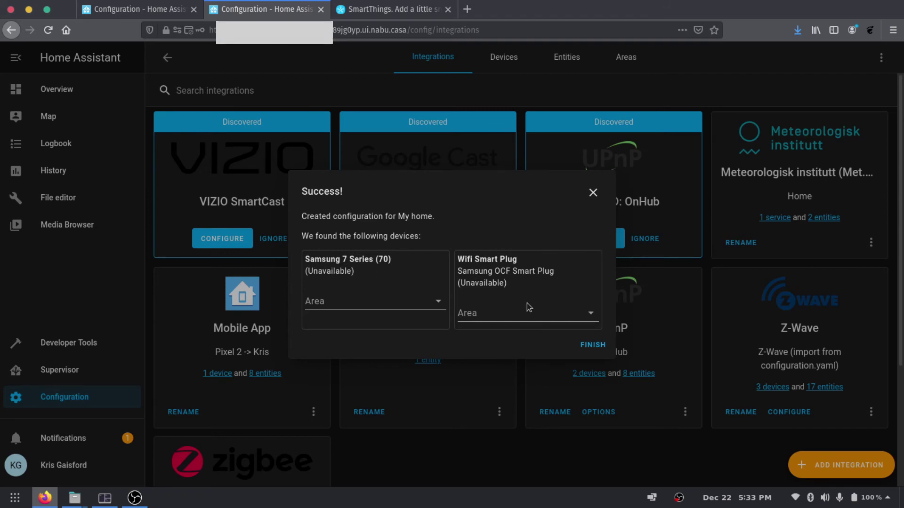
Create a new area named Office for the Wifi Smart Plug
{"action": "left_click", "coordinate": [488, 313]}
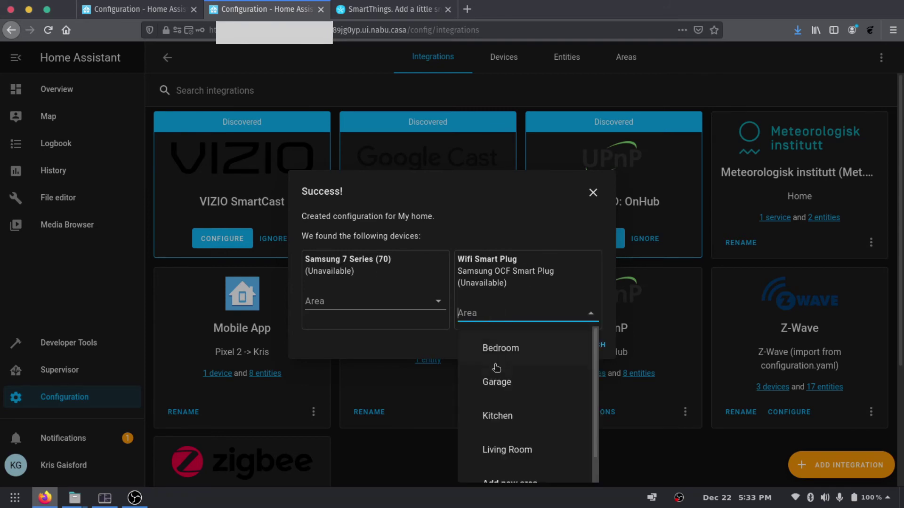
{"action": "scroll", "coordinate": [496, 367], "scroll_direction": "down", "scroll_amount": 1}
{"action": "scroll", "coordinate": [493, 376], "scroll_direction": "up", "scroll_amount": 1}
{"action": "scroll", "coordinate": [500, 377], "scroll_direction": "down", "scroll_amount": 1}
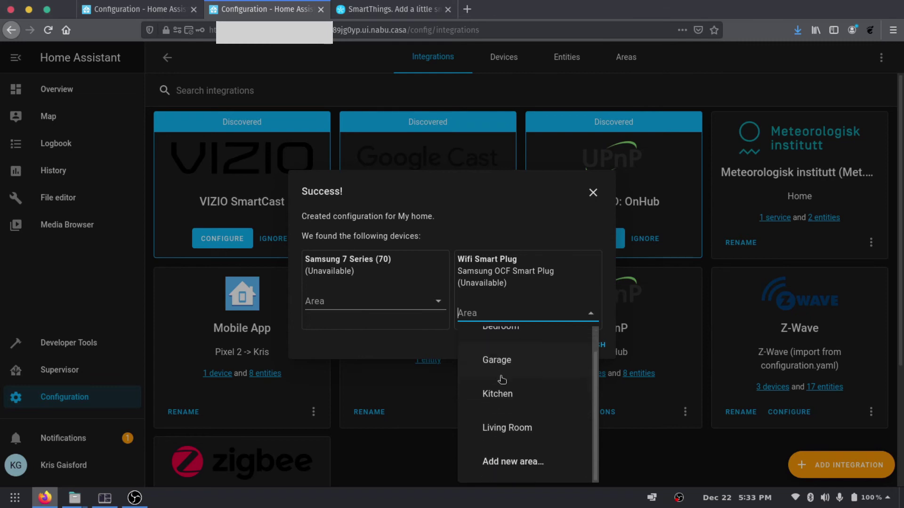
{"action": "left_click", "coordinate": [514, 471]}
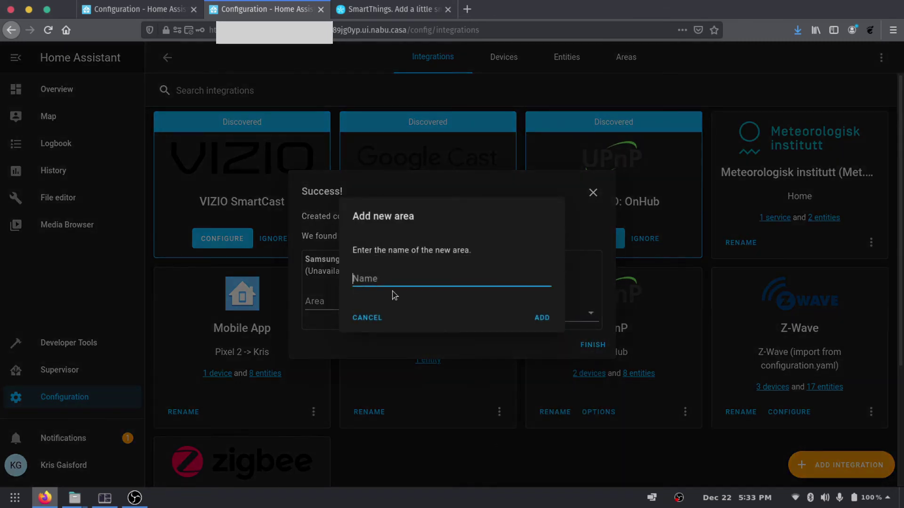
{"action": "type", "text": "O"}
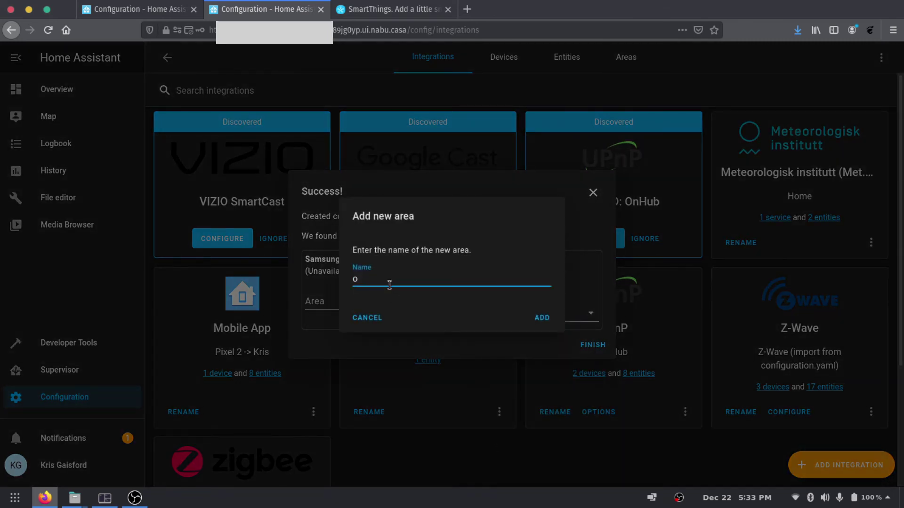
{"action": "key", "text": "BackSpace"}
{"action": "type", "text": "Office"}
{"action": "left_click", "coordinate": [546, 321]}
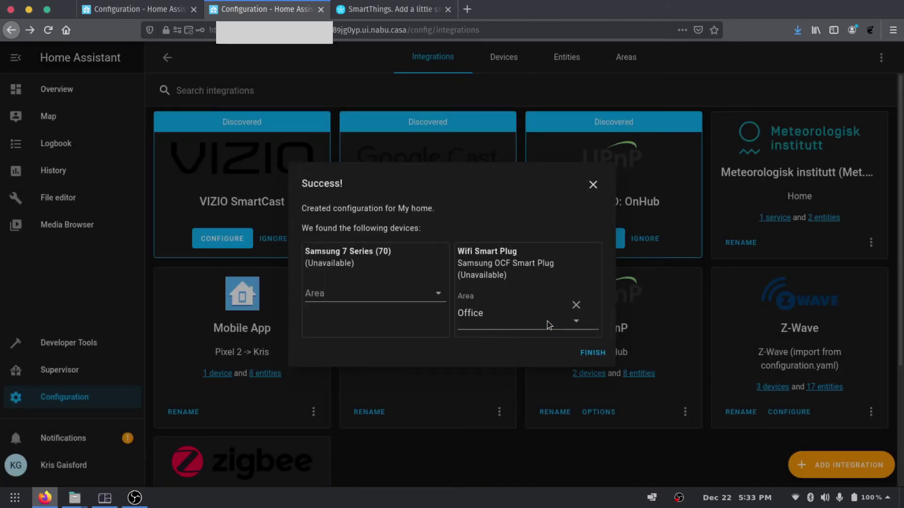
Create a new area named Basement for the Samsung 7 Series (70) and finish the SmartThings setup
{"action": "left_click", "coordinate": [341, 295]}
{"action": "type", "text": "a"}
{"action": "key", "text": "BackSpace"}
{"action": "type", "text": "bas"}
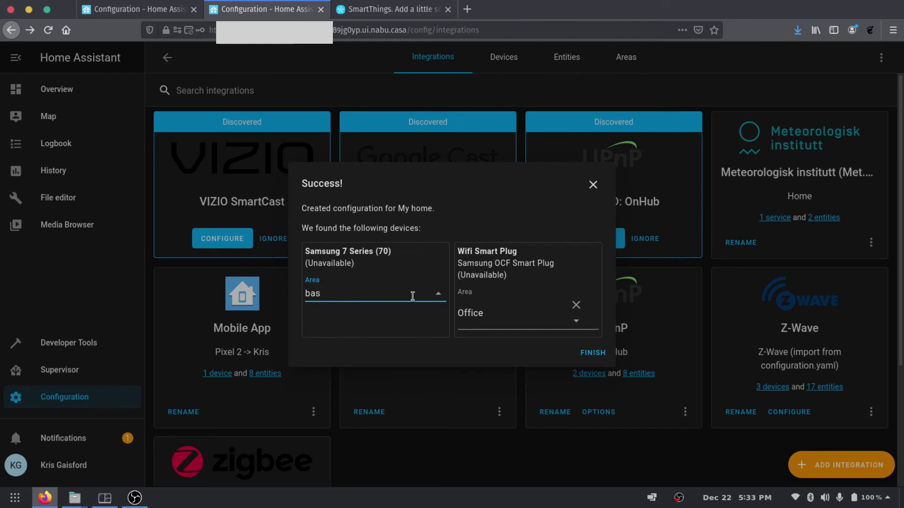
{"action": "key", "text": "ctrl+a"}
{"action": "key", "text": "BackSpace"}
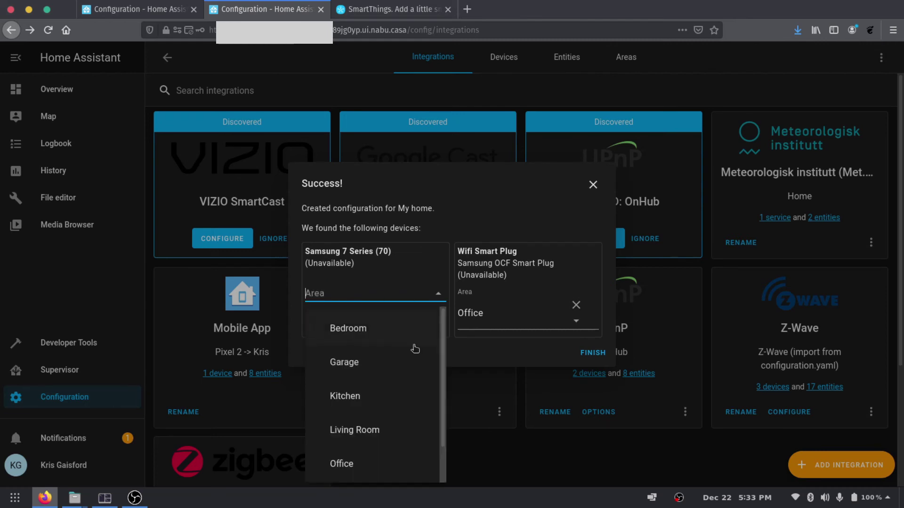
{"action": "scroll", "coordinate": [415, 348], "scroll_direction": "down", "scroll_amount": 1}
{"action": "left_click", "coordinate": [387, 466]}
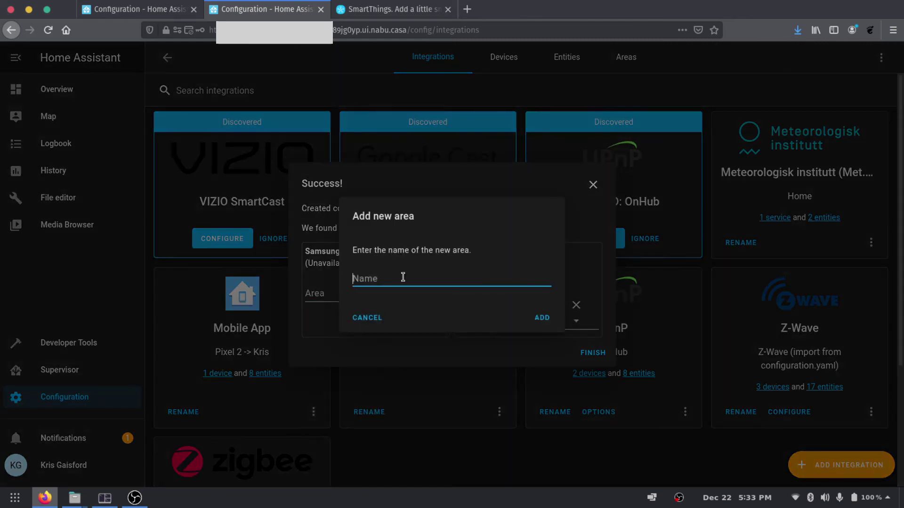
{"action": "type", "text": "Basement"}
{"action": "left_click", "coordinate": [542, 318]}
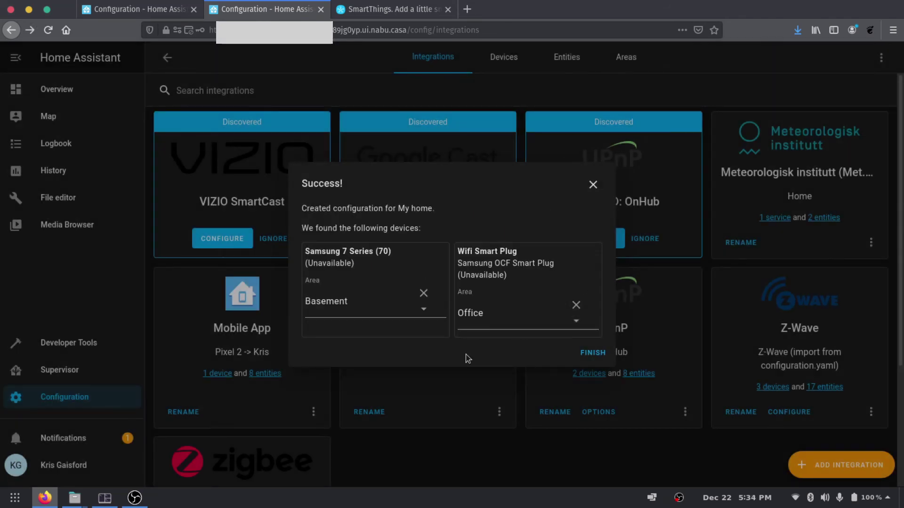
{"action": "left_click", "coordinate": [595, 353]}
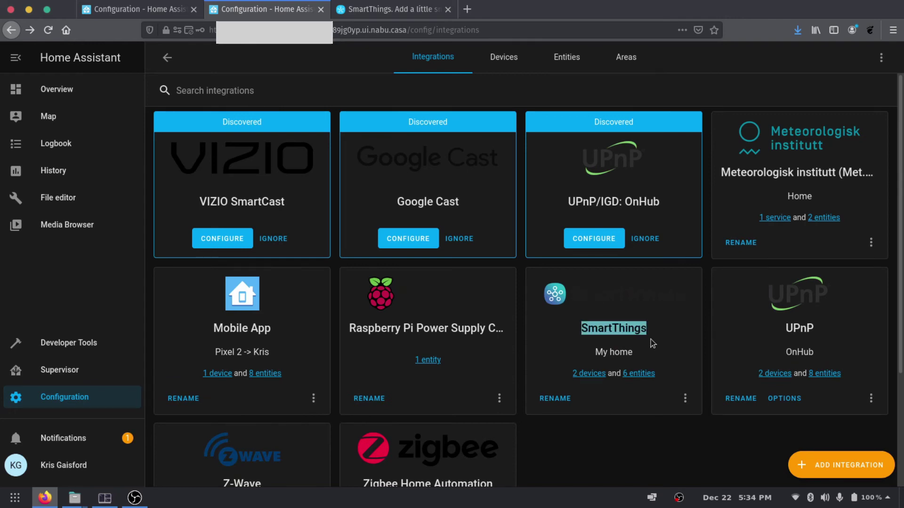
Open the Wifi Smart Plug from the SmartThings integration's devices and test it by switching it off and on repeatedly, leaving it on
{"action": "left_click", "coordinate": [589, 377]}
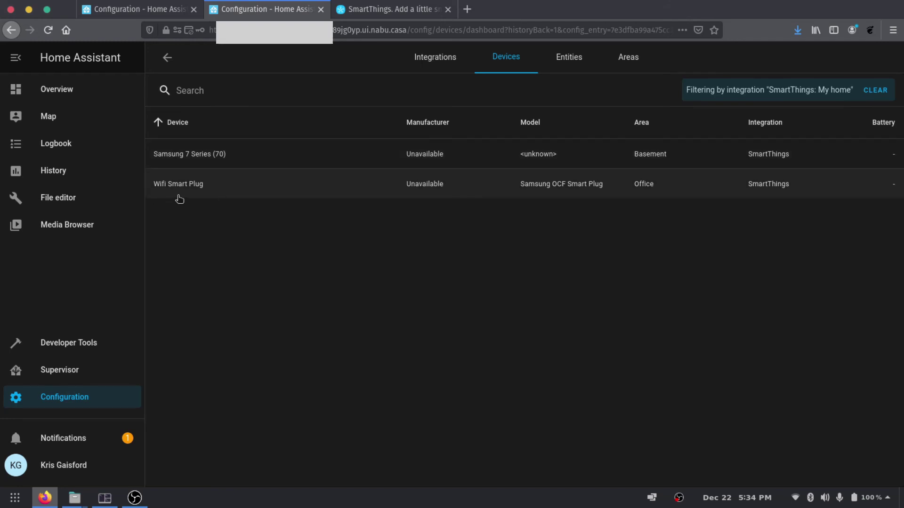
{"action": "left_click", "coordinate": [167, 194]}
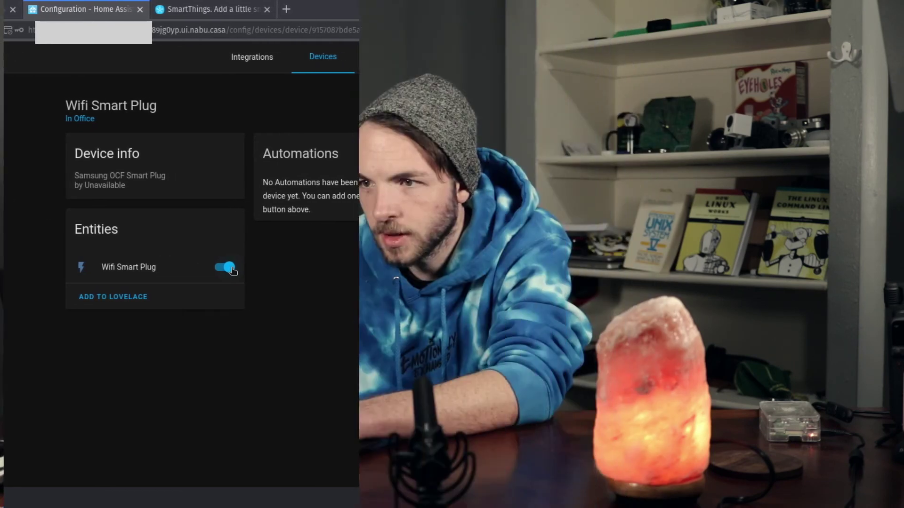
{"action": "left_click", "coordinate": [200, 268]}
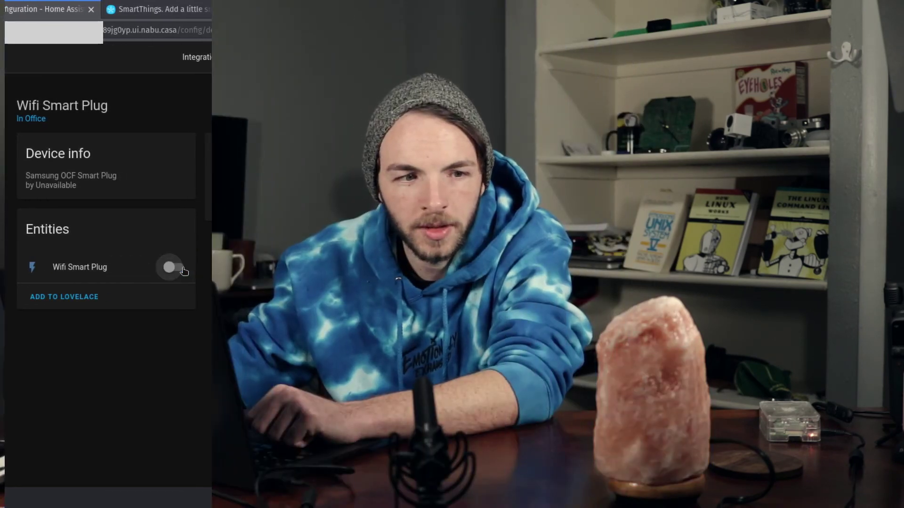
{"action": "left_click", "coordinate": [184, 273]}
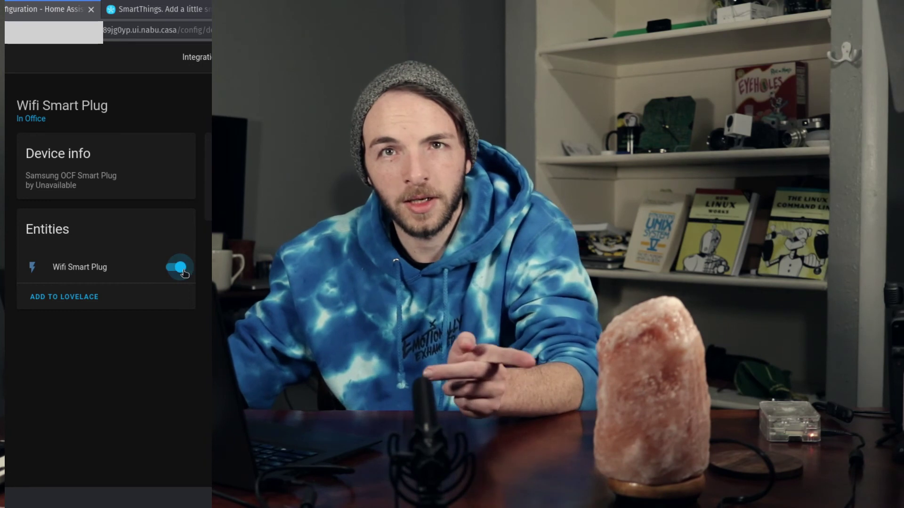
{"action": "left_click", "coordinate": [181, 269]}
{"action": "left_click", "coordinate": [182, 268]}
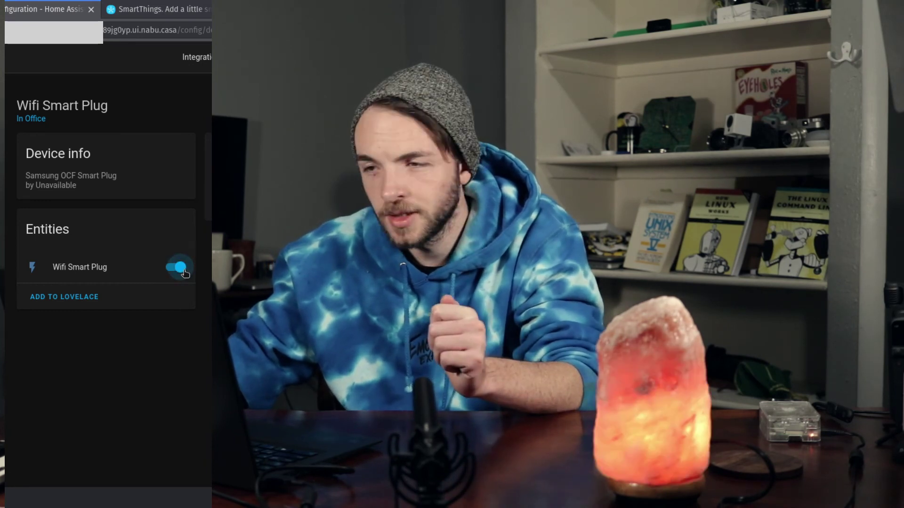